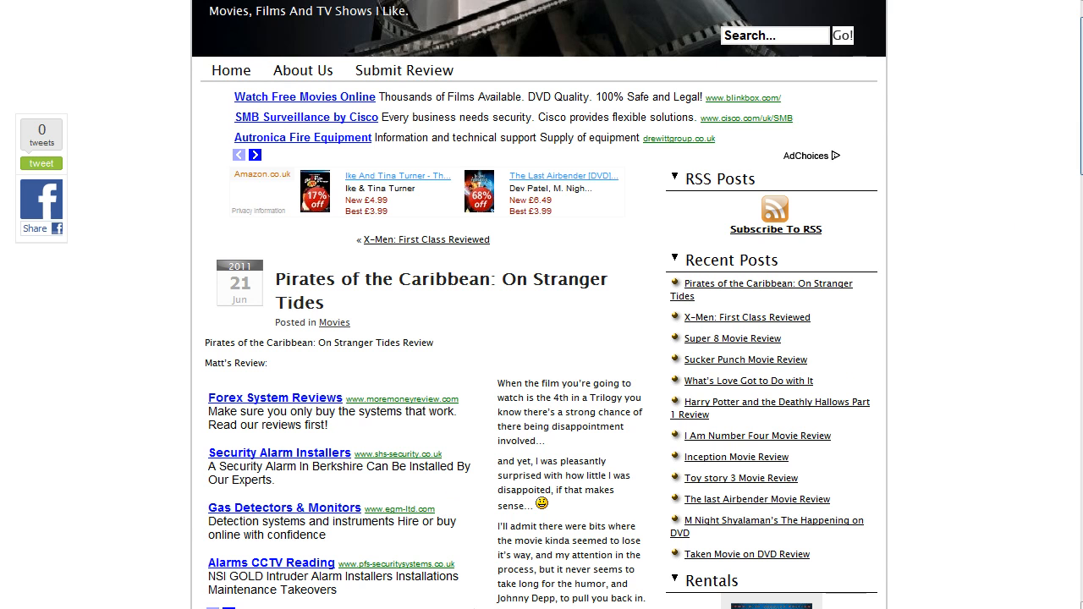
Examine the ad placements on the Pirates of the Caribbean review page, from the header through the post and comments to the footer.
scroll(913, 256, down, 3)
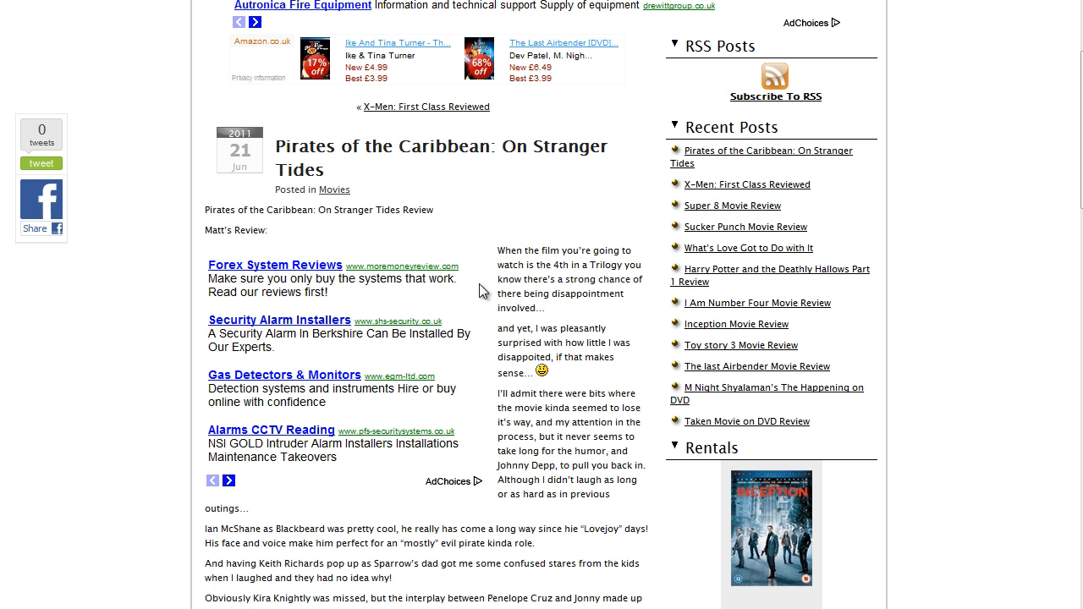
scroll(1081, 165, down, 3)
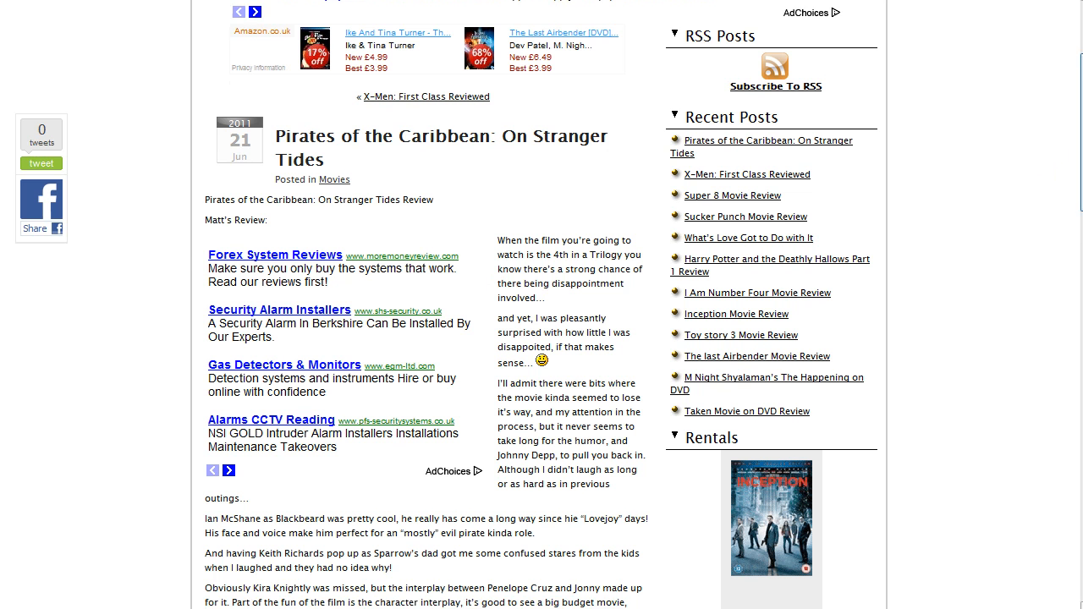
scroll(1080, 165, down, 5)
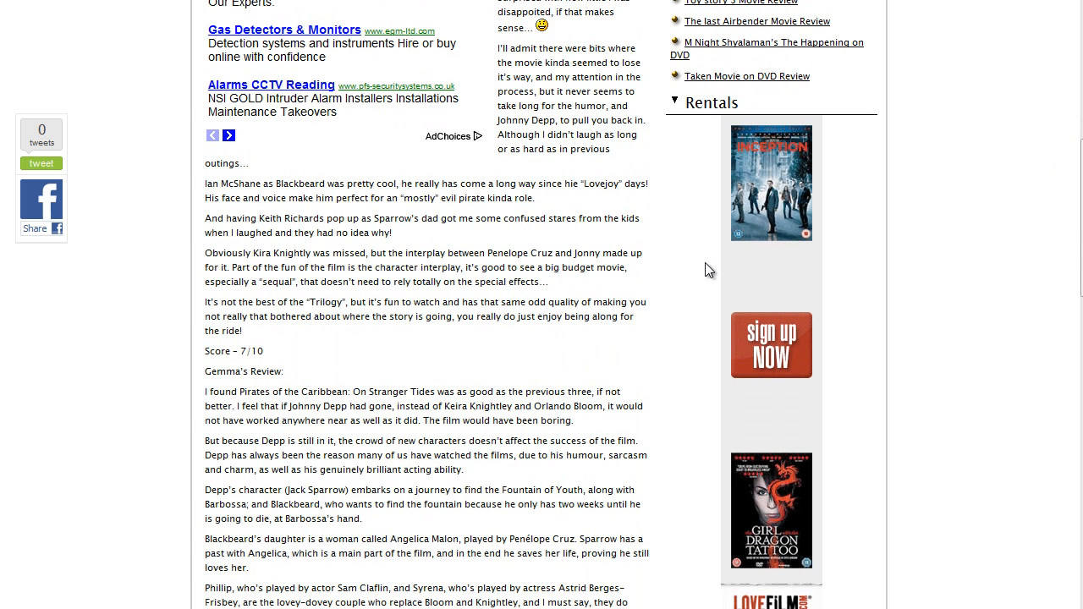
scroll(1080, 254, down, 11)
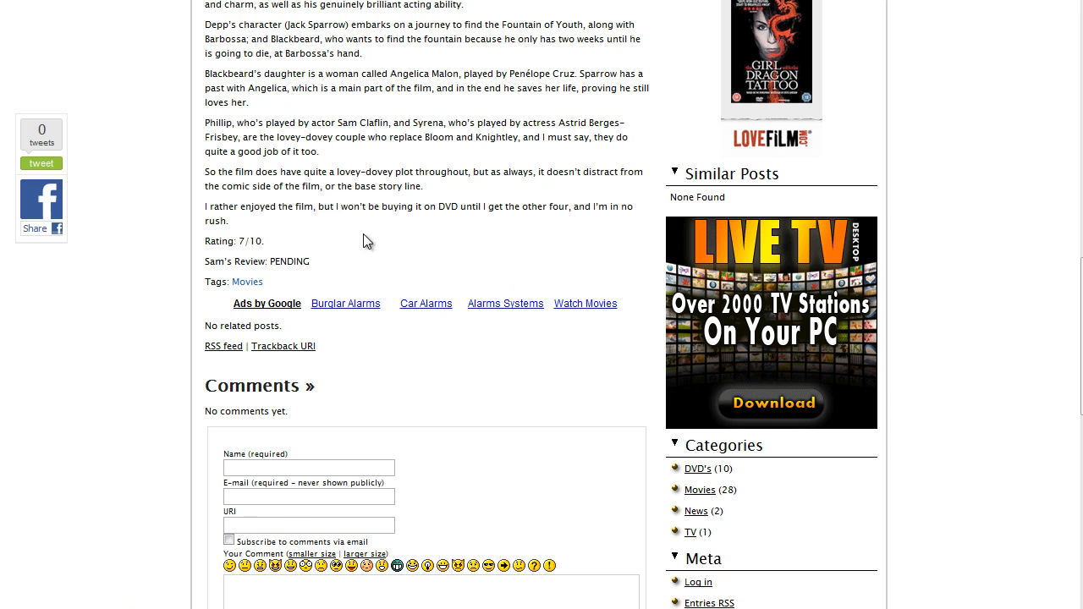
scroll(1080, 254, down, 11)
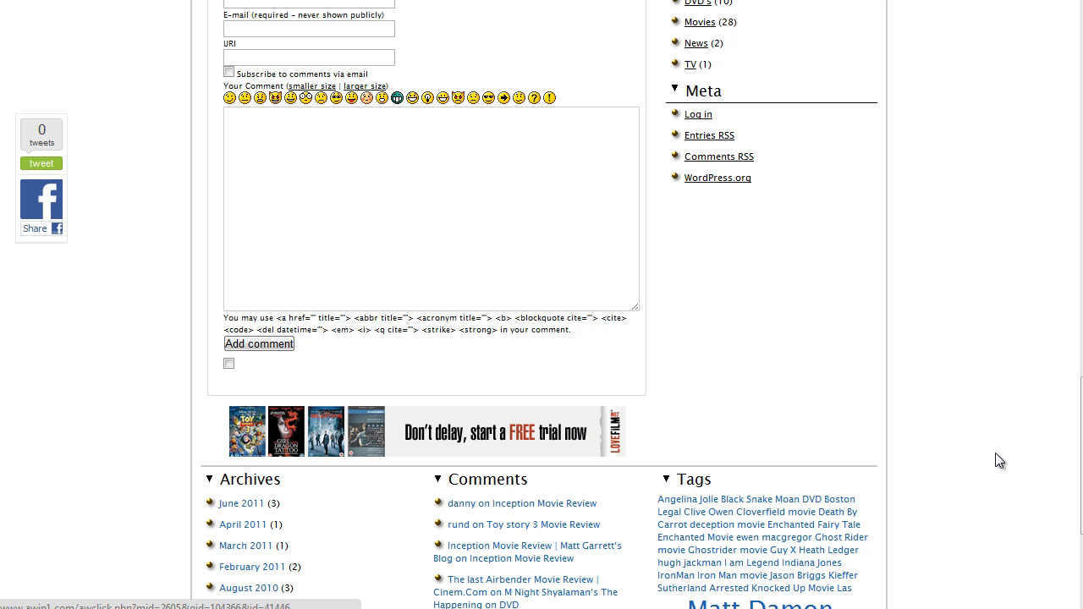
scroll(1081, 456, up, 5)
scroll(420, 265, up, 20)
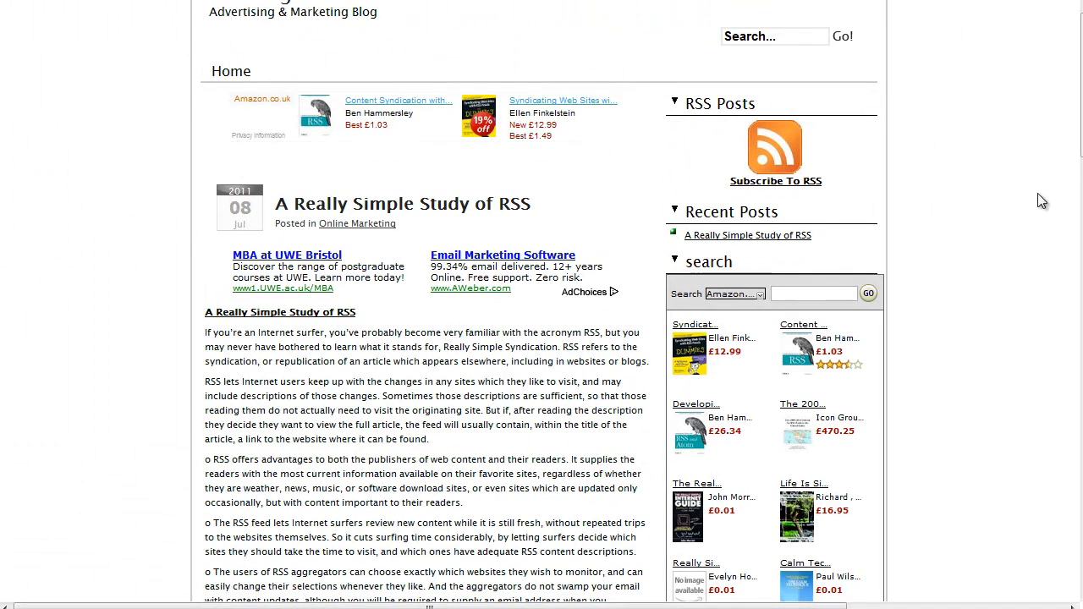
Examine the ad placements in the "A Really Simple Study of RSS" post, including the Amazon search widget, in-article ads and footer ads.
drag(1081, 144, 1081, 147)
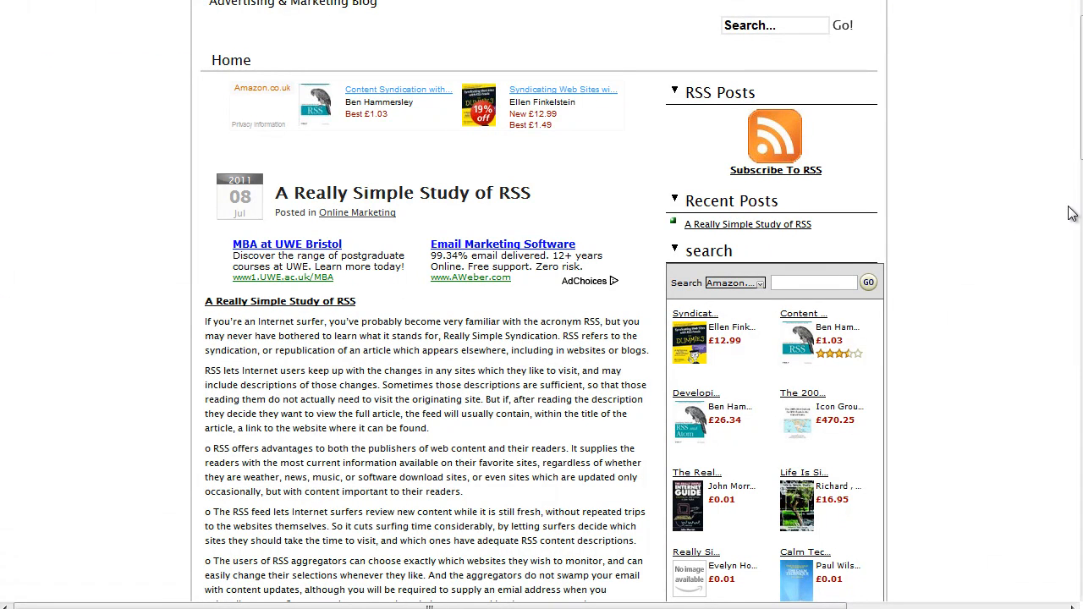
scroll(960, 178, down, 3)
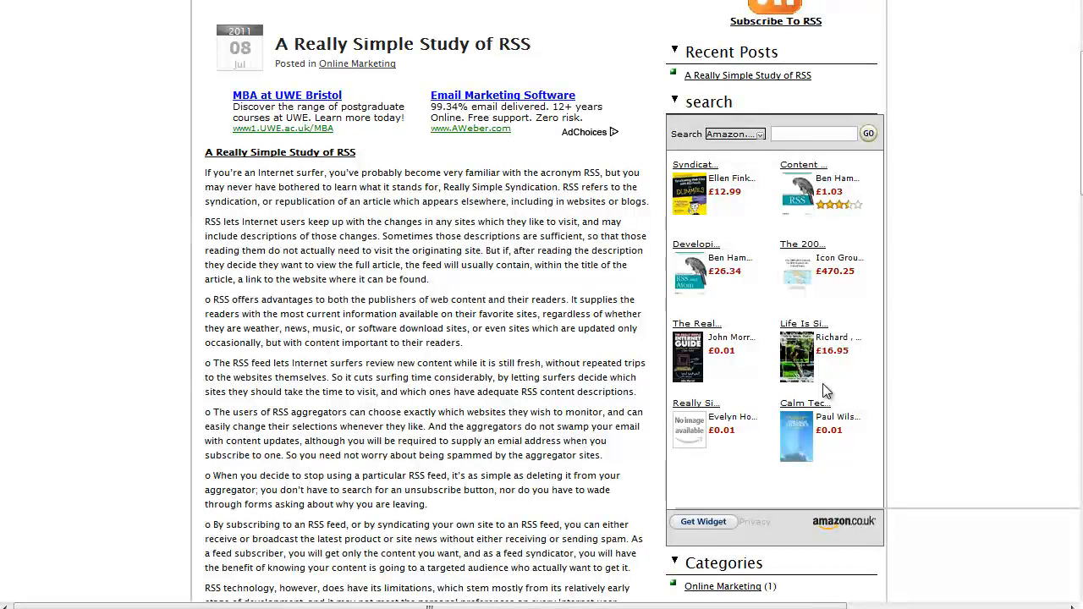
click(759, 134)
click(834, 133)
click(835, 133)
scroll(815, 134, down, 3)
scroll(1066, 350, down, 15)
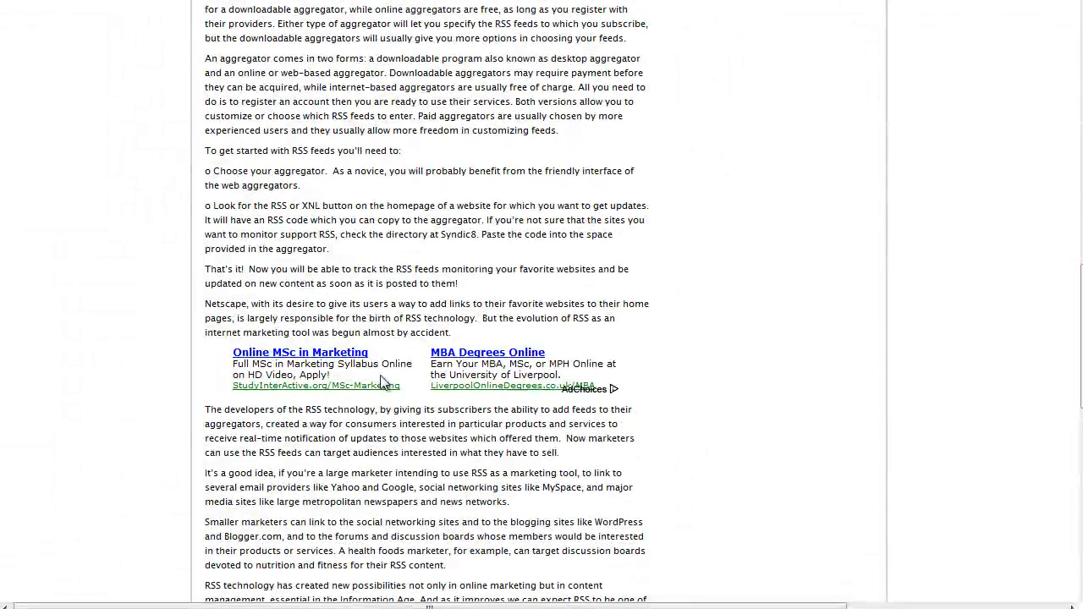
scroll(1072, 372, down, 6)
scroll(1073, 373, down, 6)
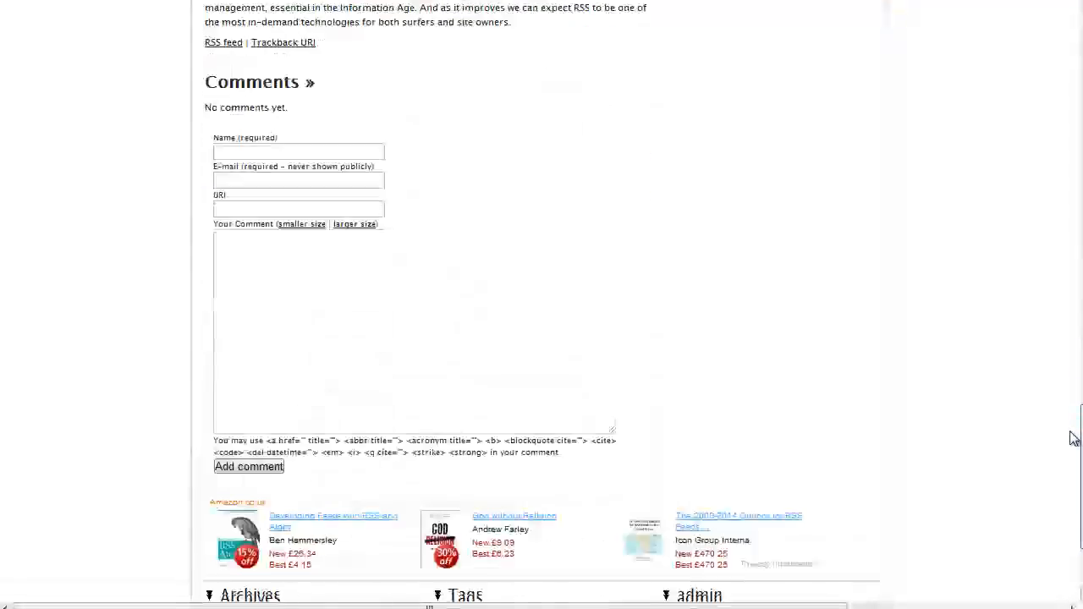
drag(1074, 491, 1073, 110)
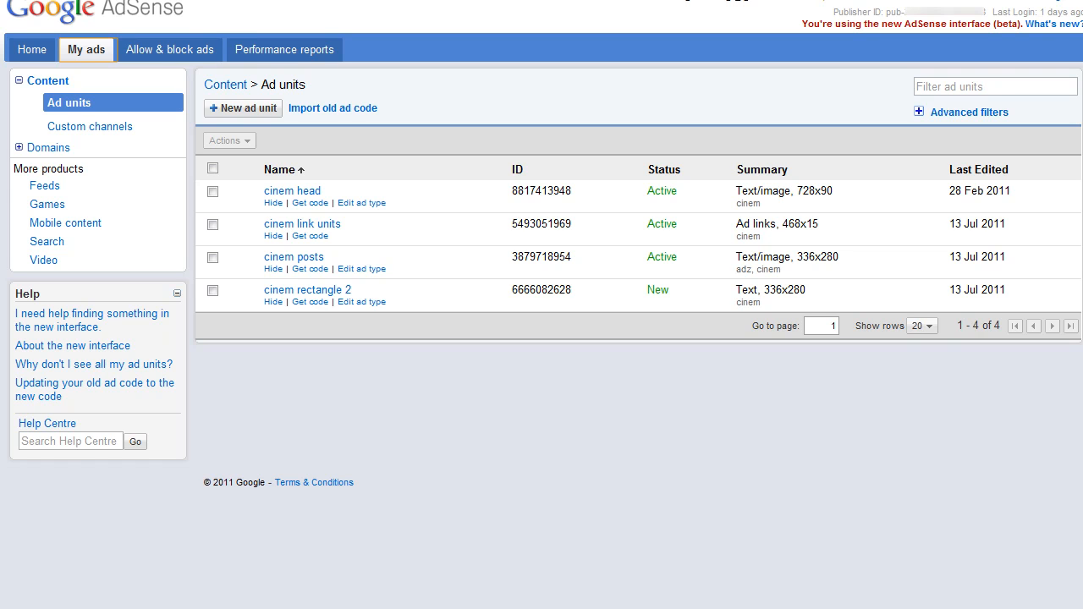
Switch to the contextual-ads.txt notes in Notepad and review the listed ad sizes 336x280, 468x60, 728x90 and 468x60 link units.
key(alt+Tab)
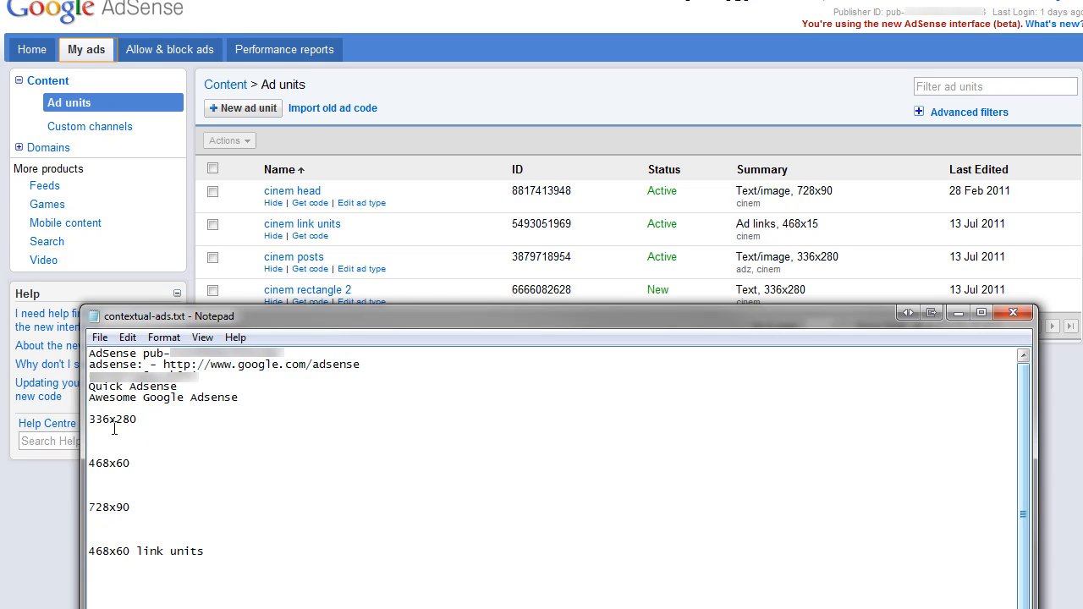
click(144, 420)
drag(130, 508, 92, 509)
drag(222, 551, 90, 558)
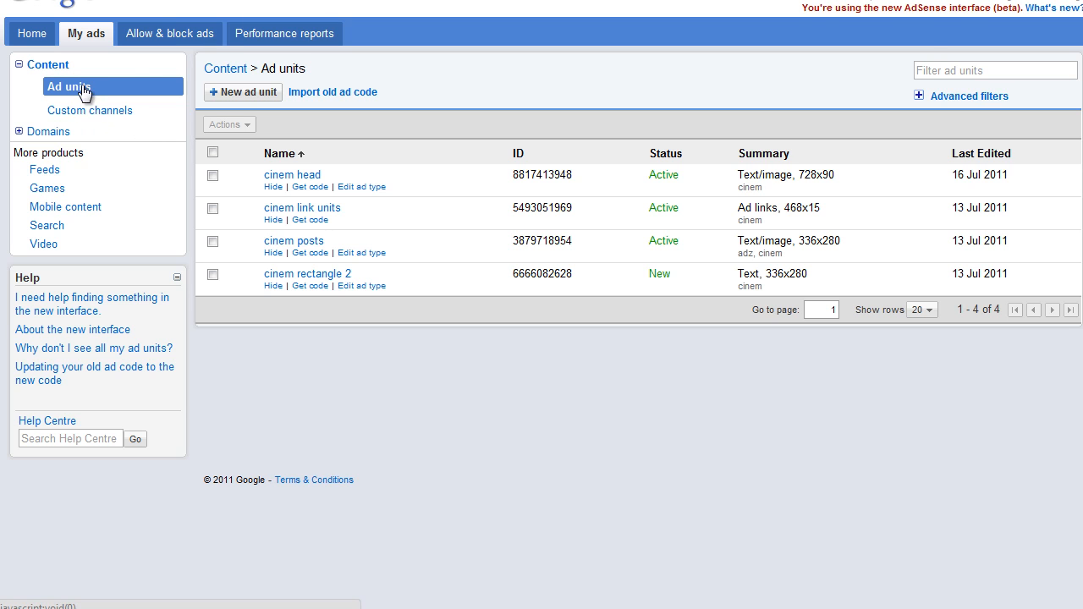
View the existing custom channels in AdSense, then return to the ad units list.
click(76, 111)
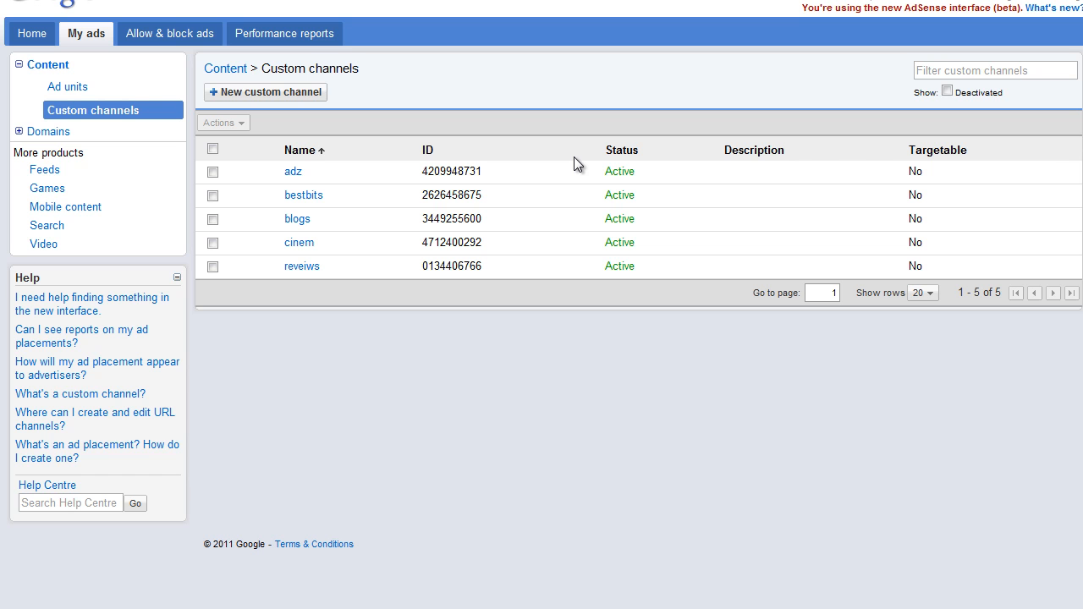
click(58, 90)
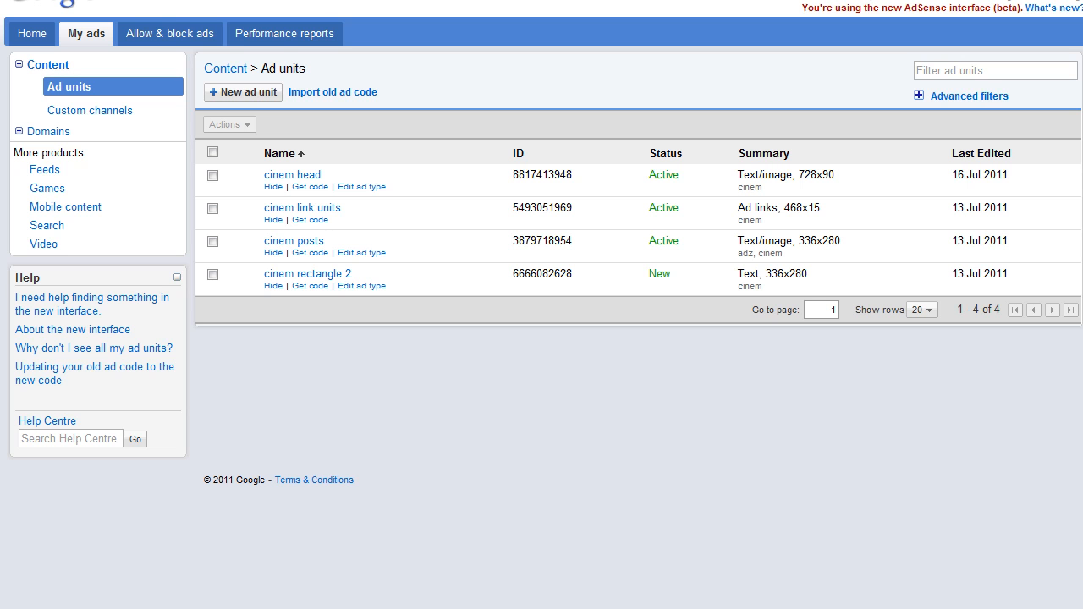
Start a new AdSense ad unit and name it "728 x 90 leaderboard".
click(252, 94)
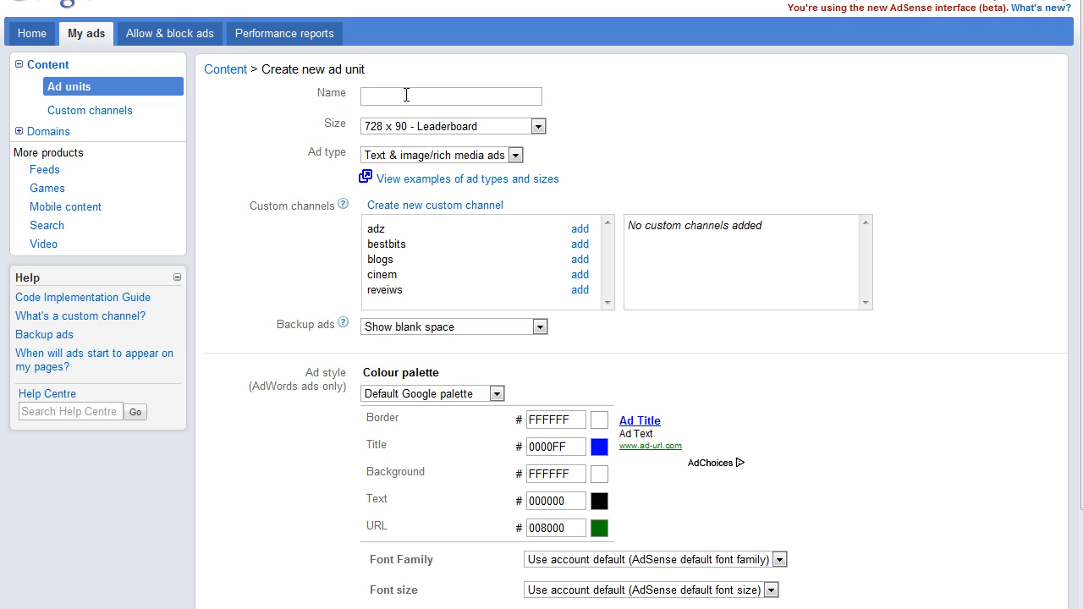
click(410, 95)
text(728 x 90 Leaderboard)
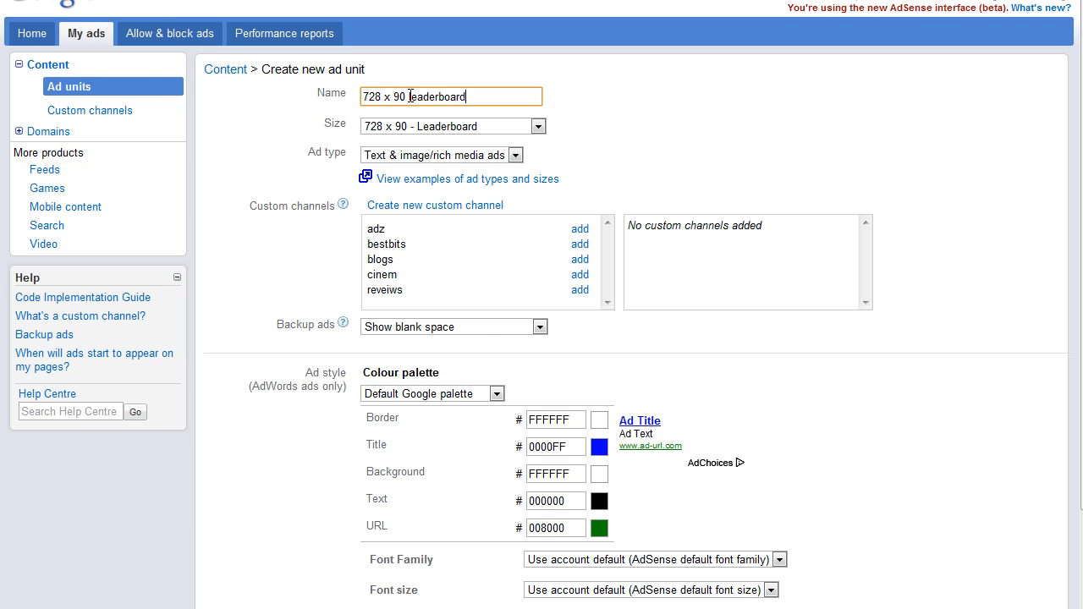
Review the available ad sizes, keep 728 x 90 - Leaderboard, and choose Text & image/rich media ads as the ad type.
click(538, 126)
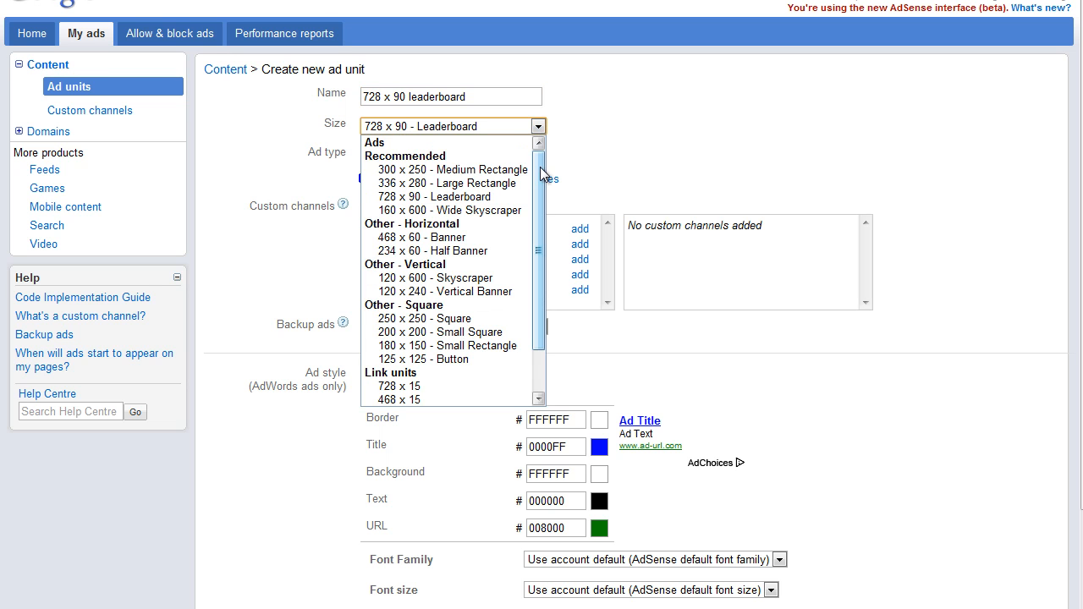
drag(538, 226, 538, 186)
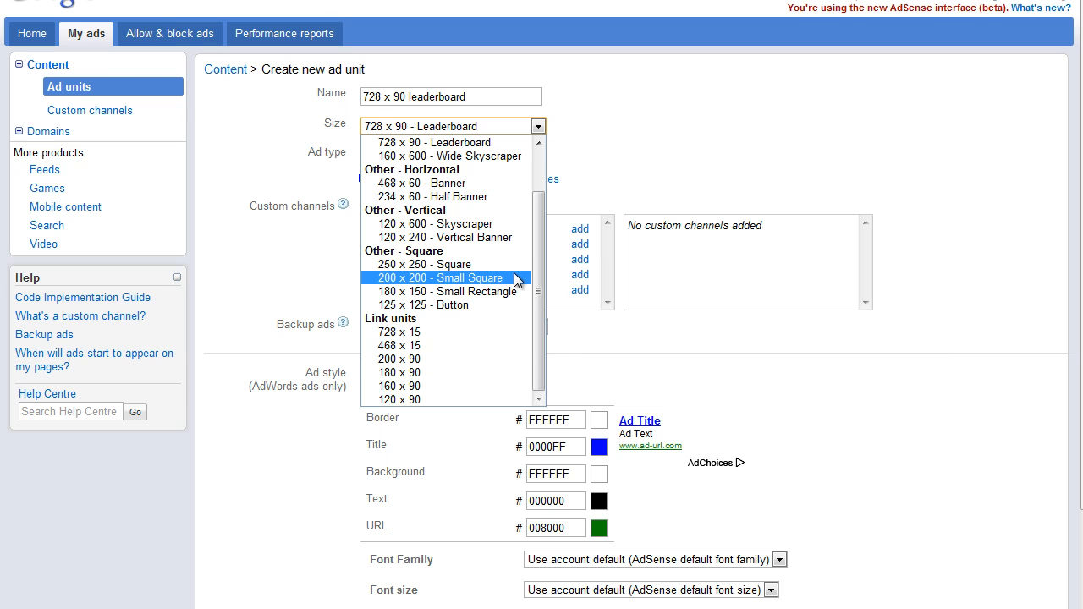
drag(545, 259, 542, 173)
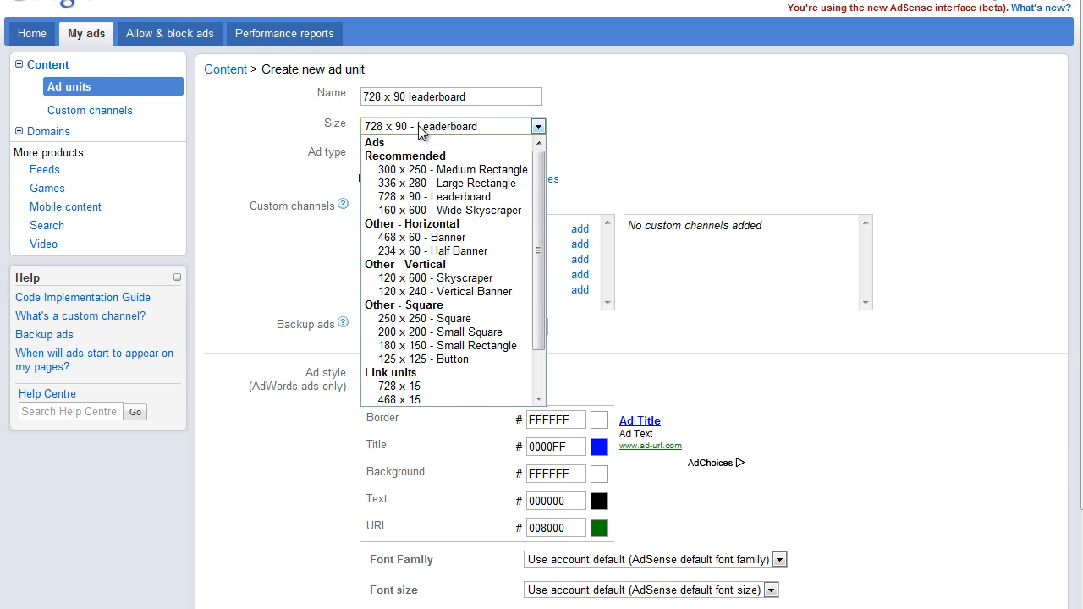
click(617, 128)
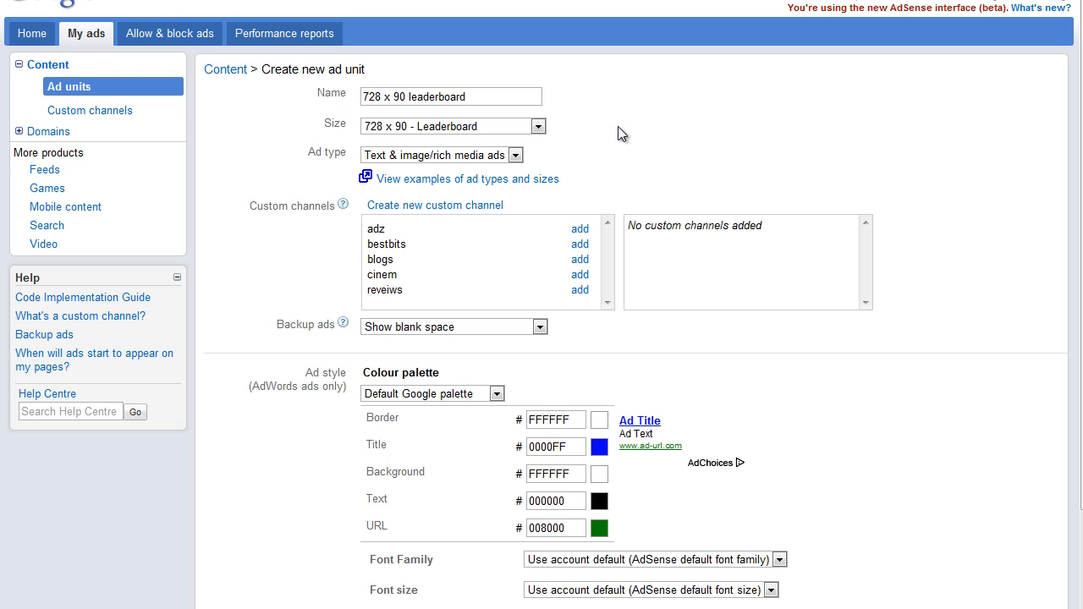
click(515, 156)
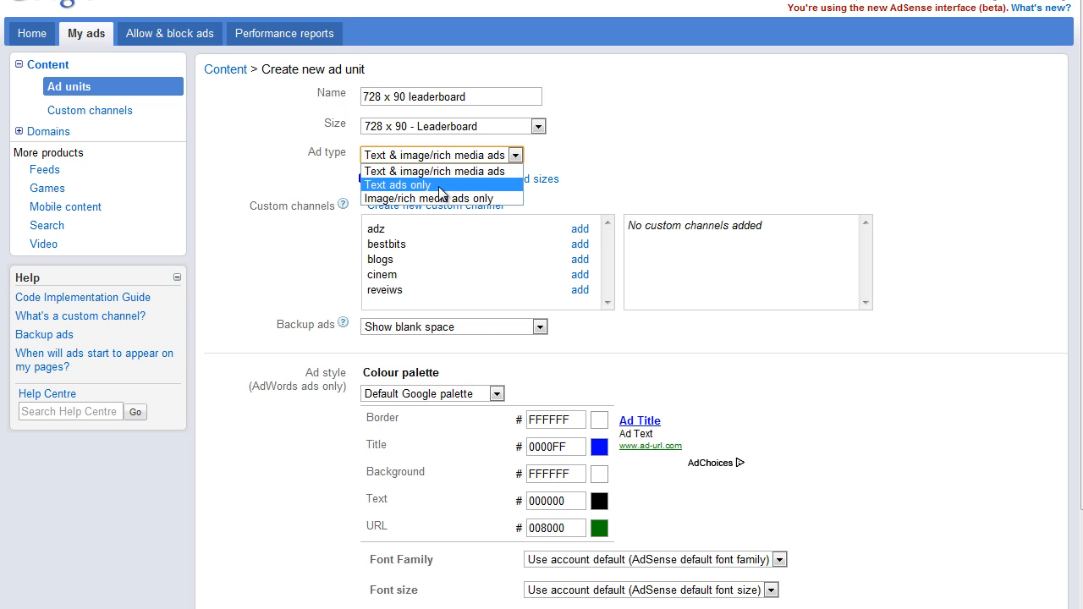
click(461, 172)
click(675, 167)
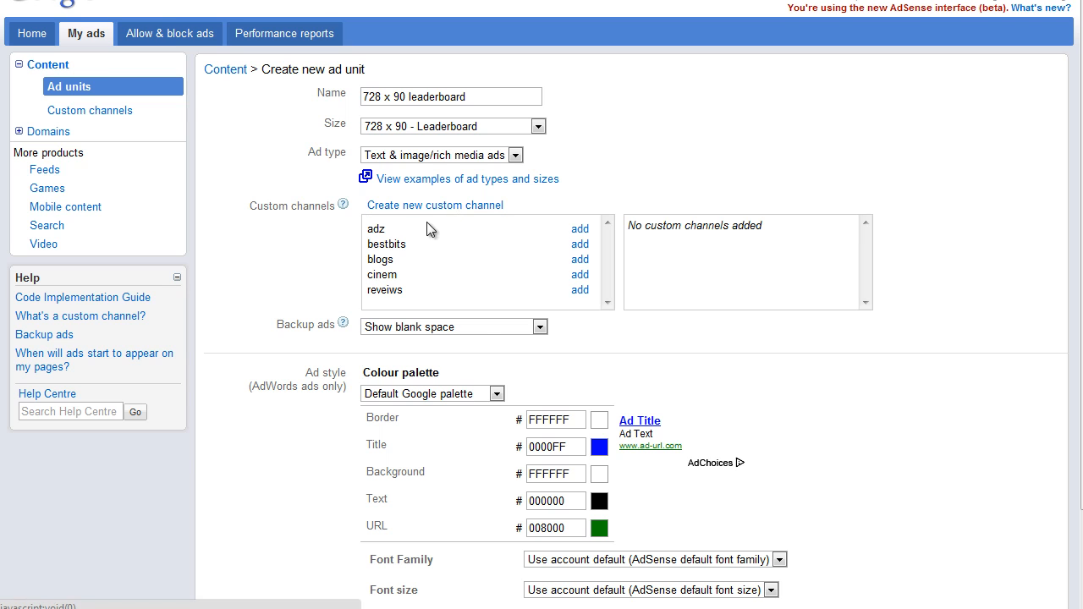
Create a new custom channel named "home alarms" for the ad unit and save it.
drag(377, 229, 392, 243)
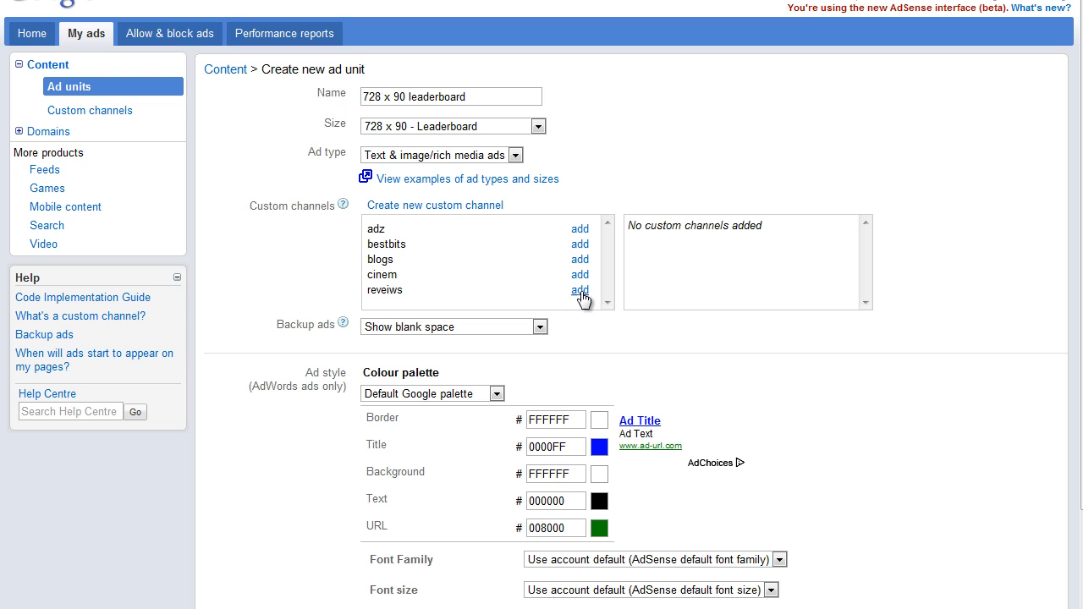
click(433, 207)
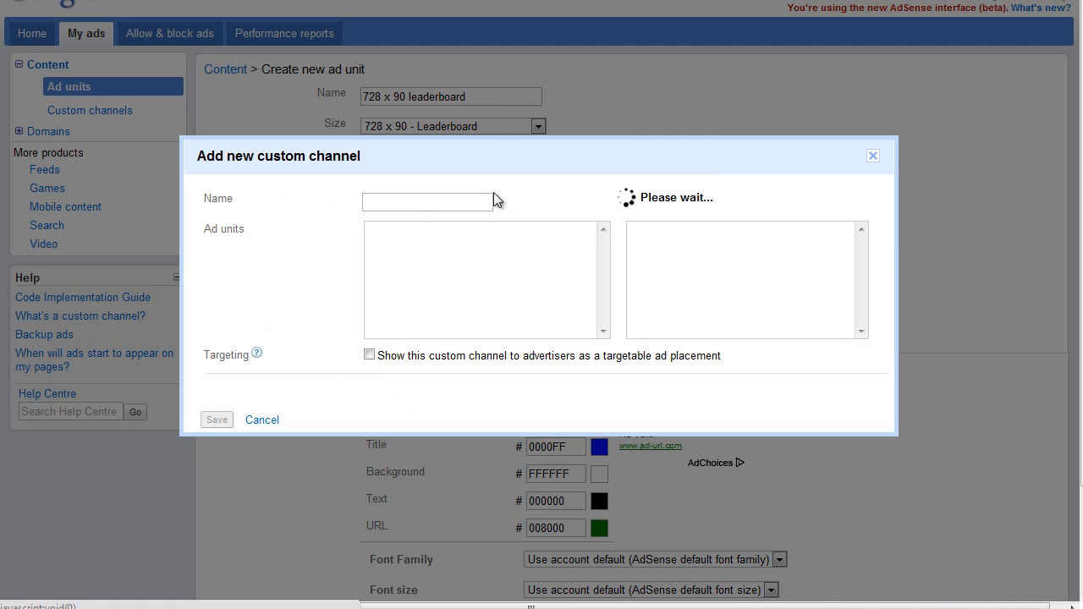
click(424, 203)
text(hom)
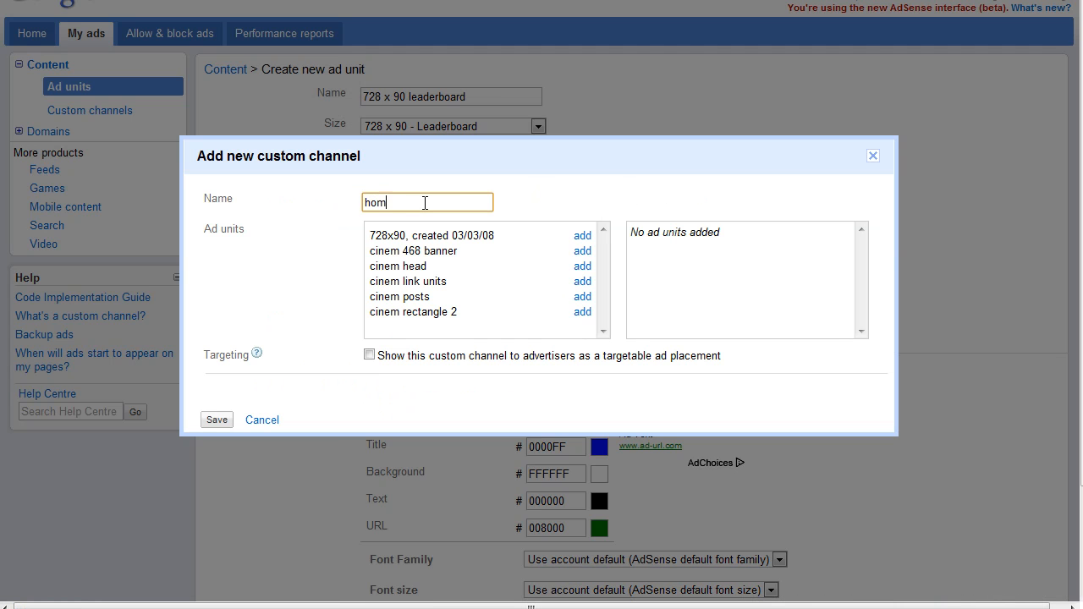
text(e alarms)
click(210, 421)
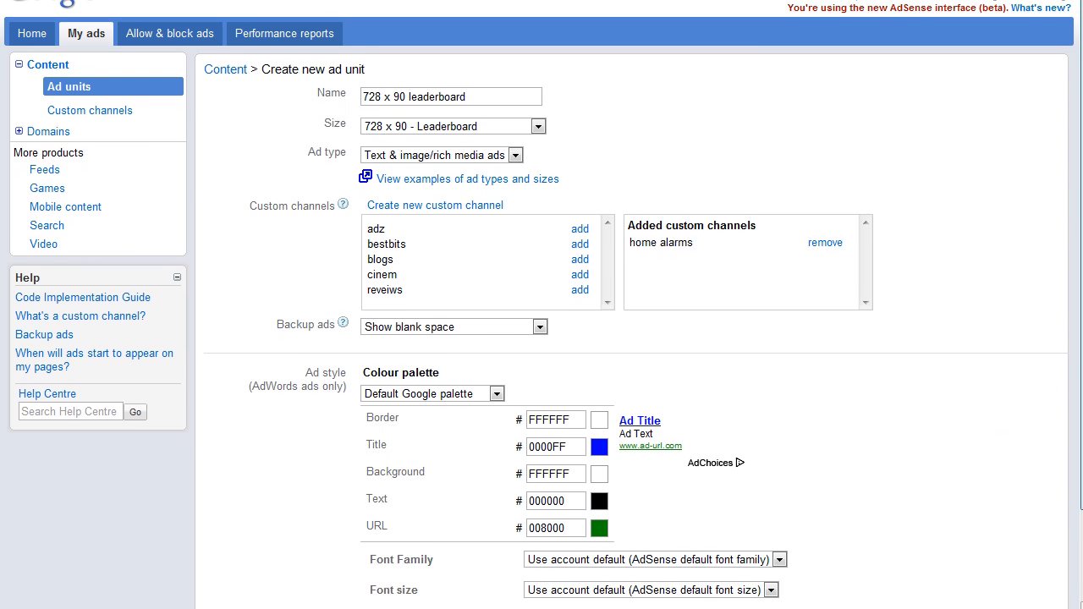
Review the ad style settings, keep the default Google palette, and save the ad unit to get its code.
scroll(475, 327, down, 2)
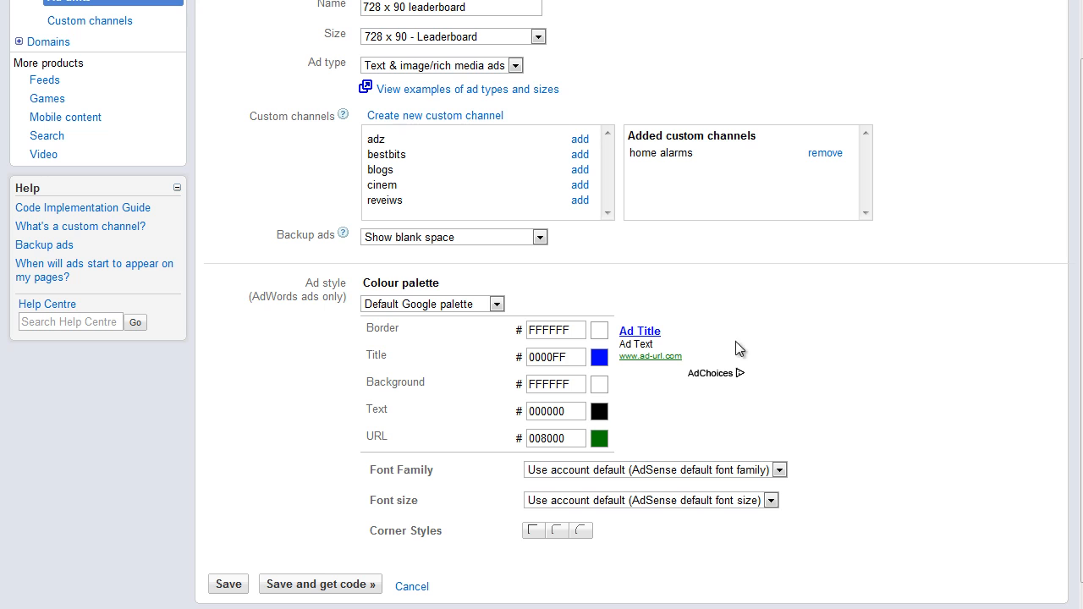
scroll(820, 353, down, 1)
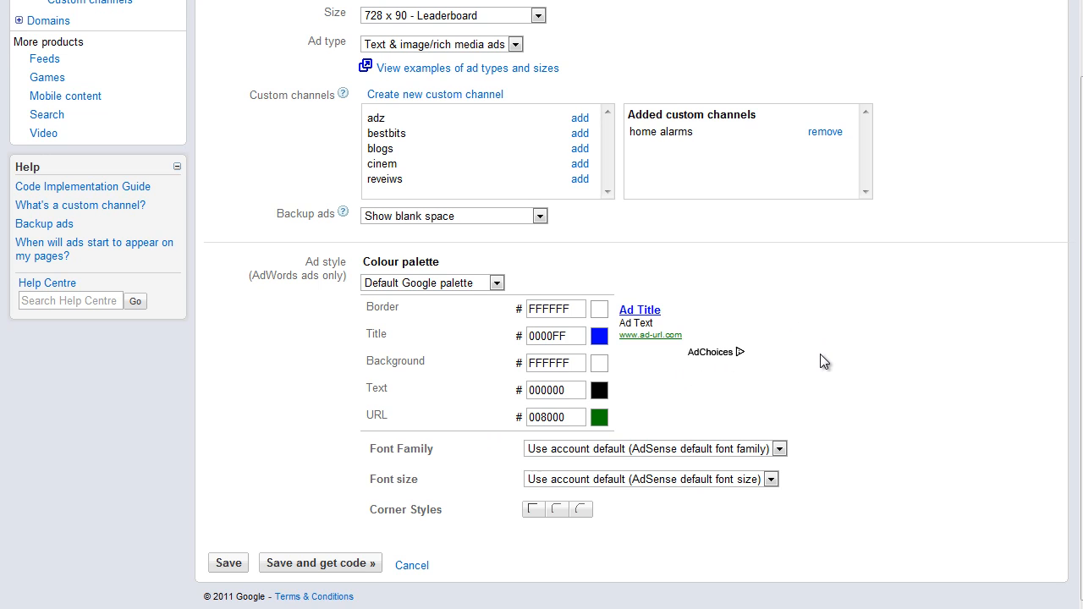
click(320, 562)
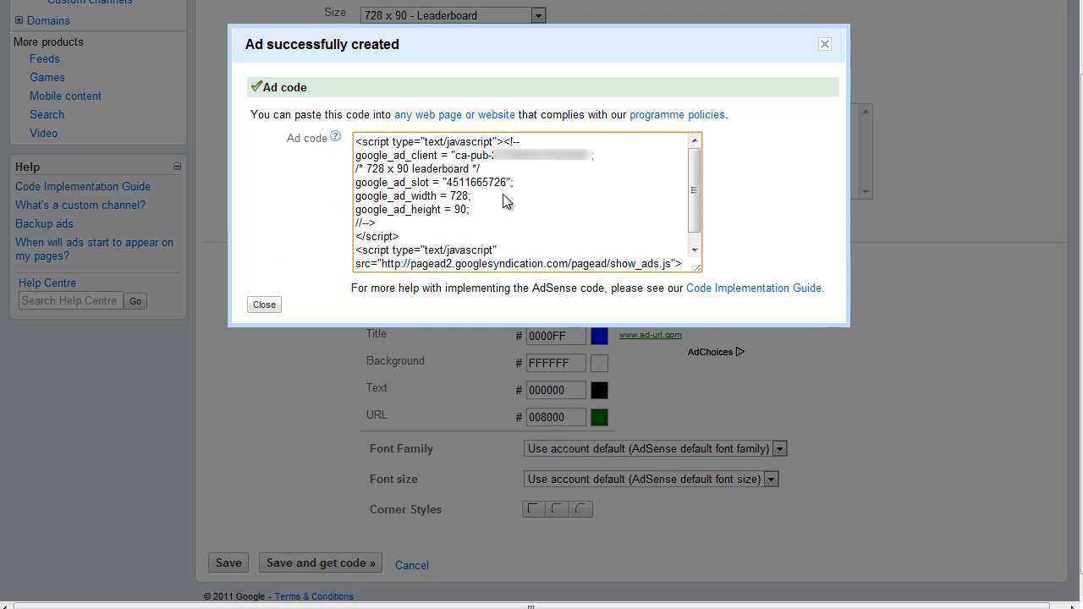
Copy the generated ad code and paste it under the 728x90 heading in contextual-ads.txt in Notepad.
click(505, 201)
key(ctrl+c)
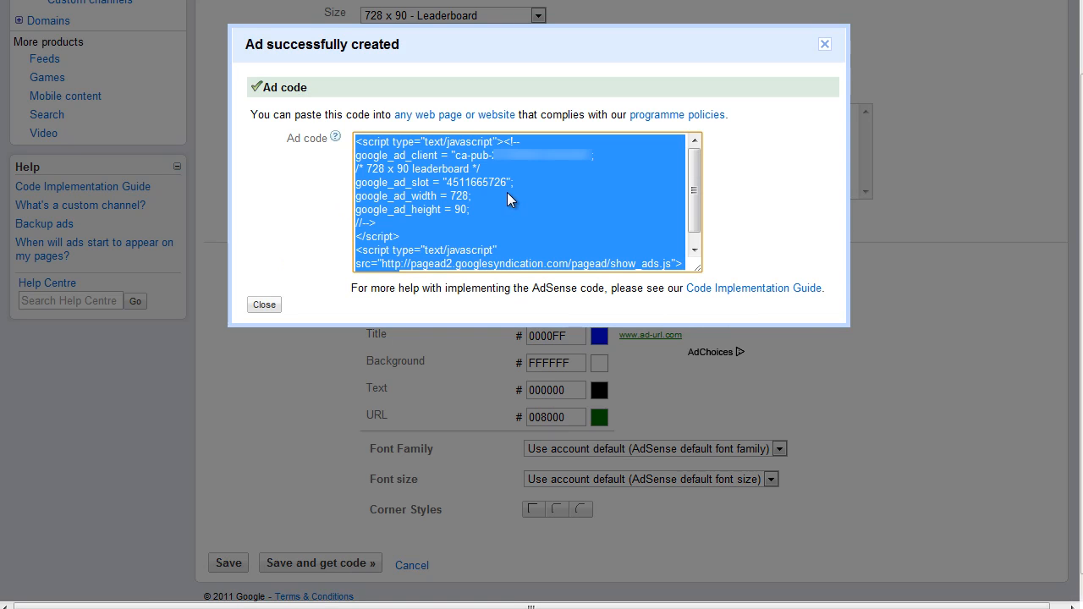
key(alt+Tab)
click(110, 517)
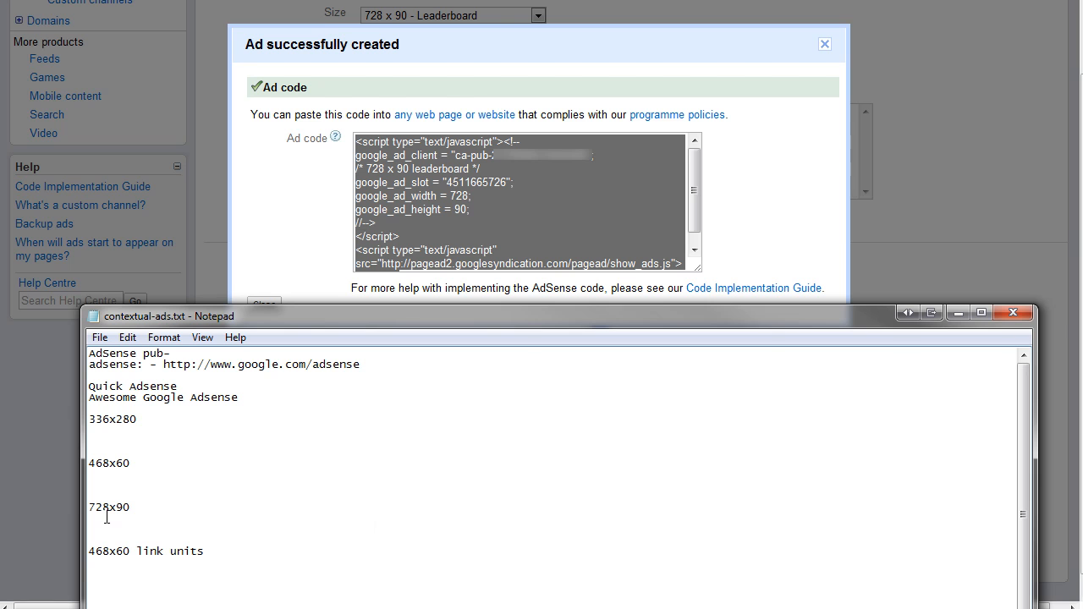
key(ctrl+v)
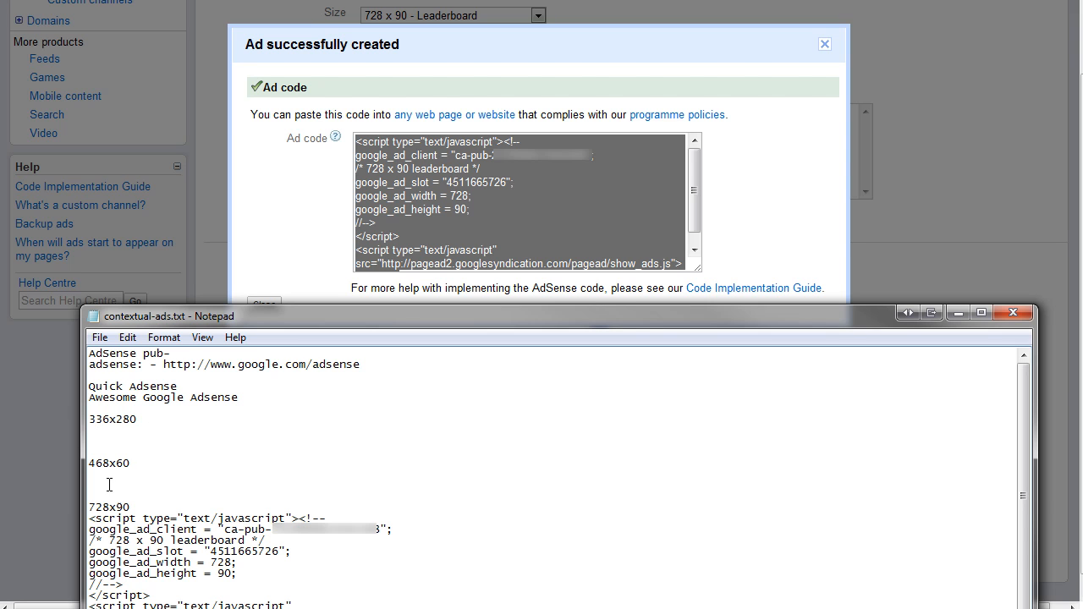
Review the remaining 468x60 and 468x60 link units headings in the notes around the pasted code.
click(131, 463)
drag(1024, 430, 1025, 470)
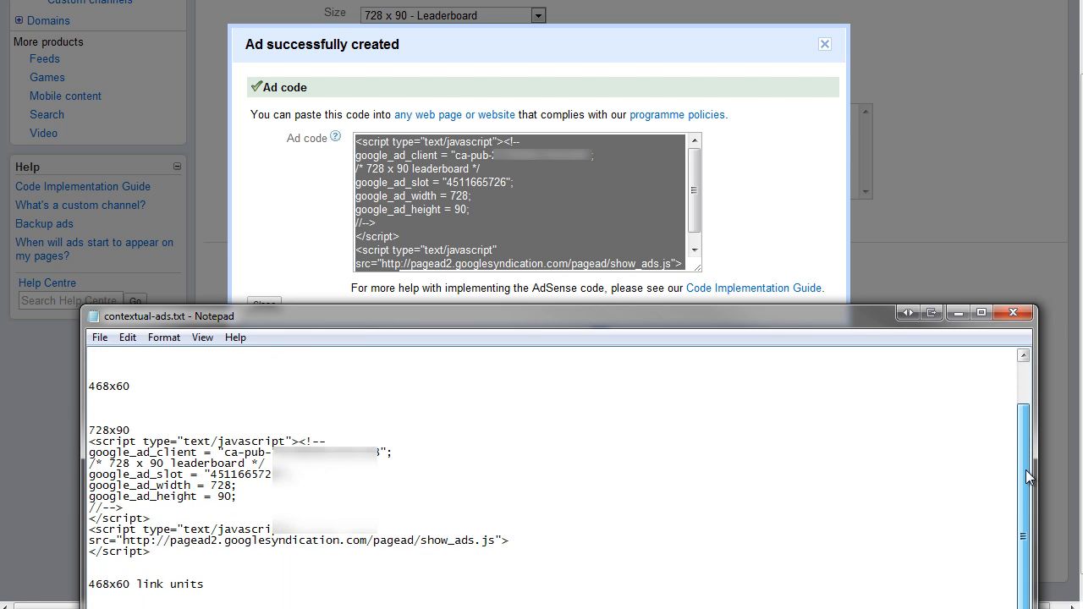
click(131, 583)
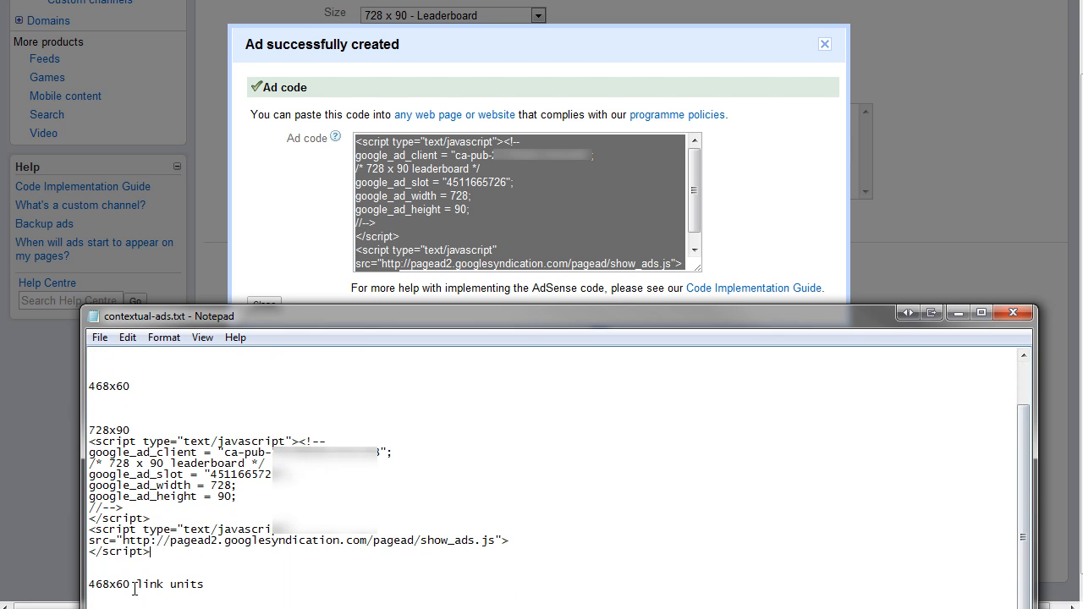
shift+click(205, 583)
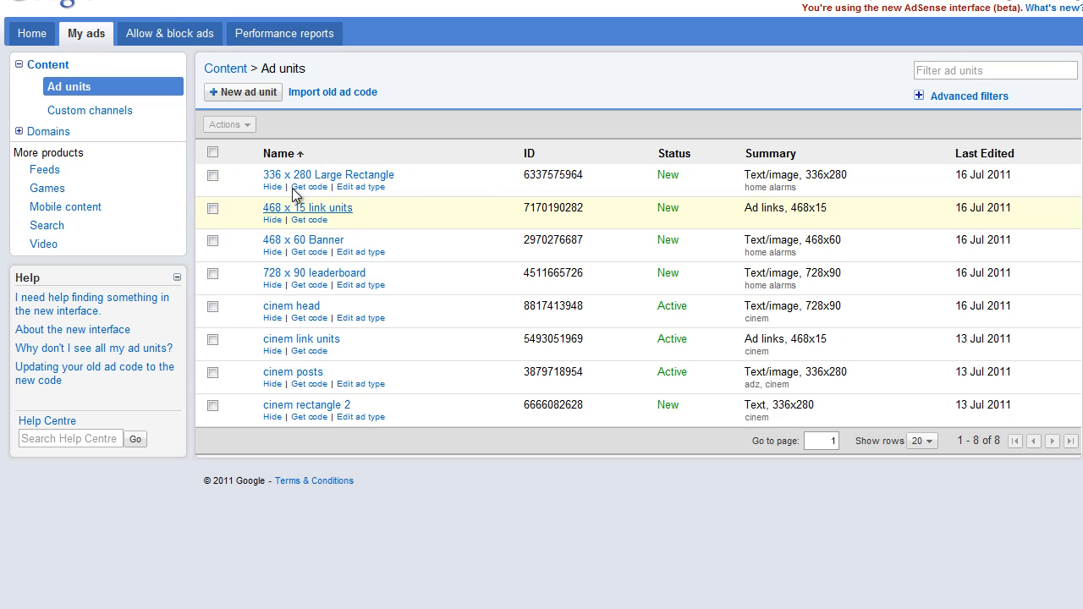
Start a new ad unit, add the existing home alarms custom channel to it, and return to the ad units list without saving.
click(238, 92)
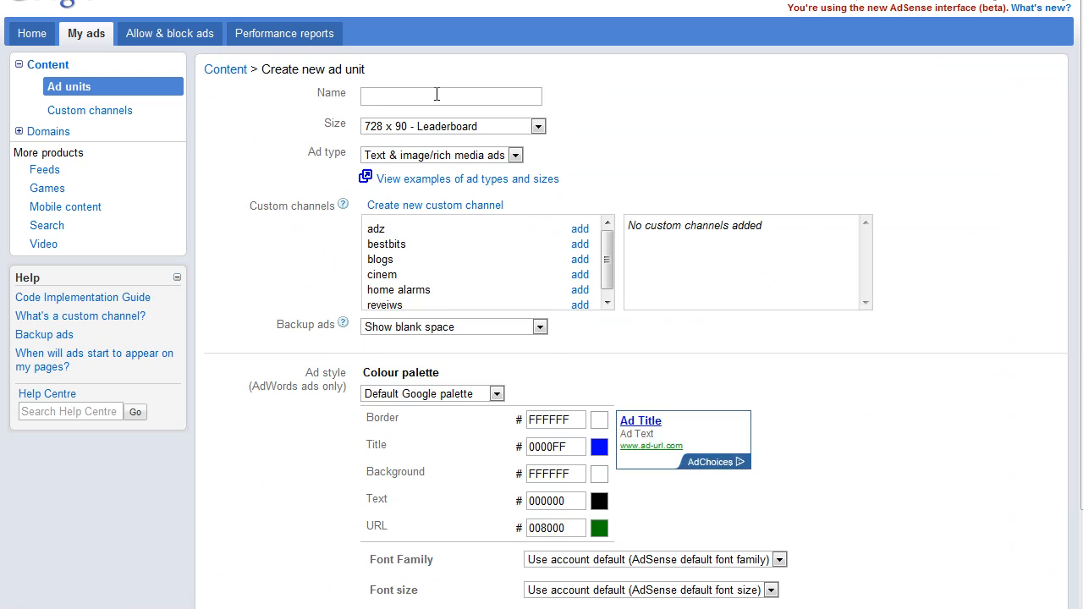
click(538, 126)
drag(538, 181, 520, 150)
click(375, 95)
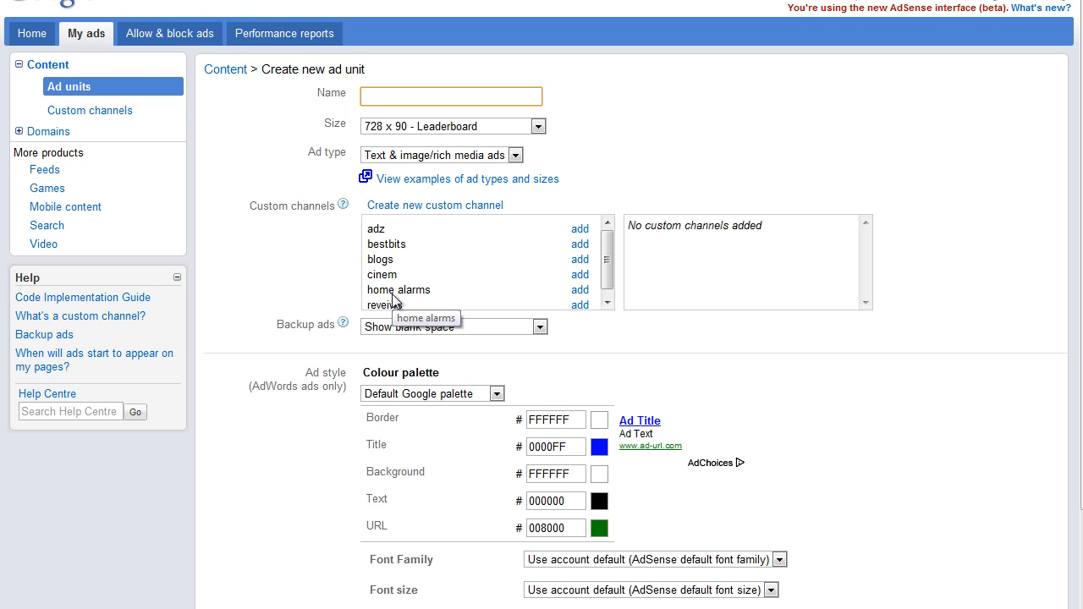
click(580, 291)
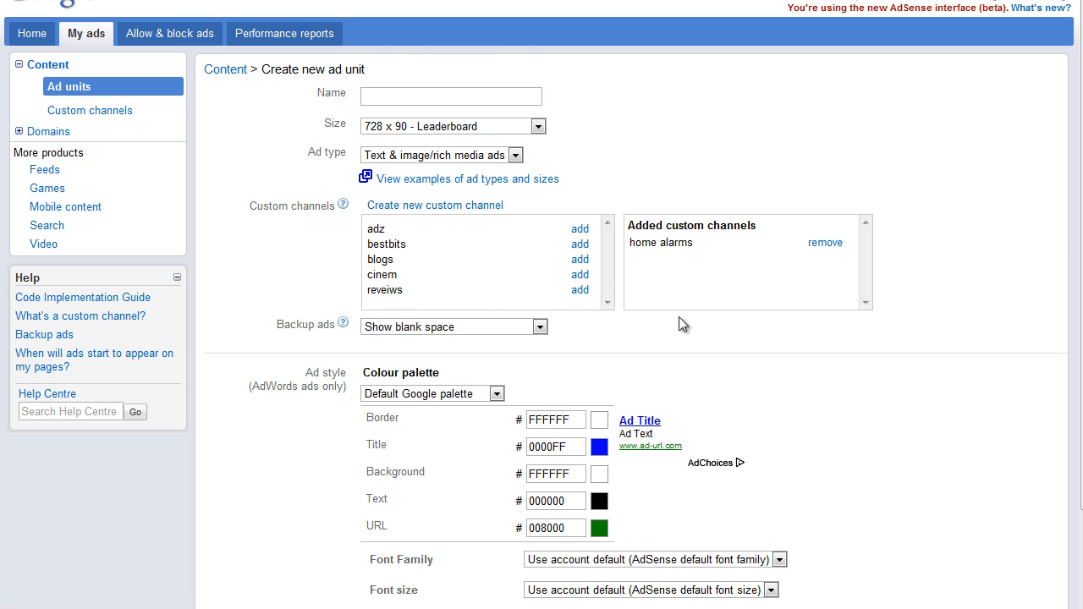
scroll(905, 315, down, 3)
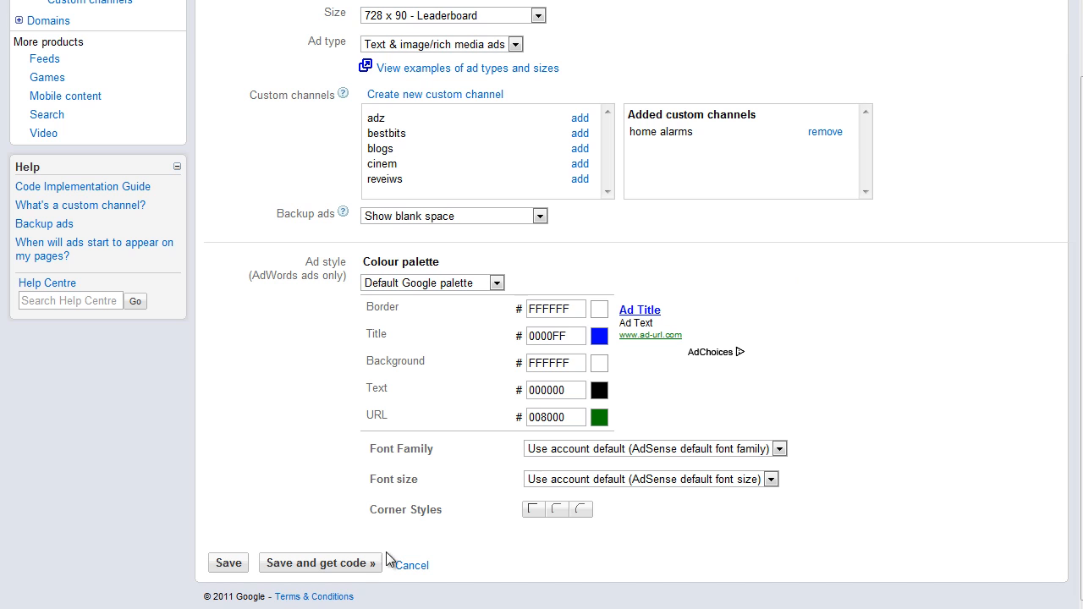
scroll(423, 296, up, 3)
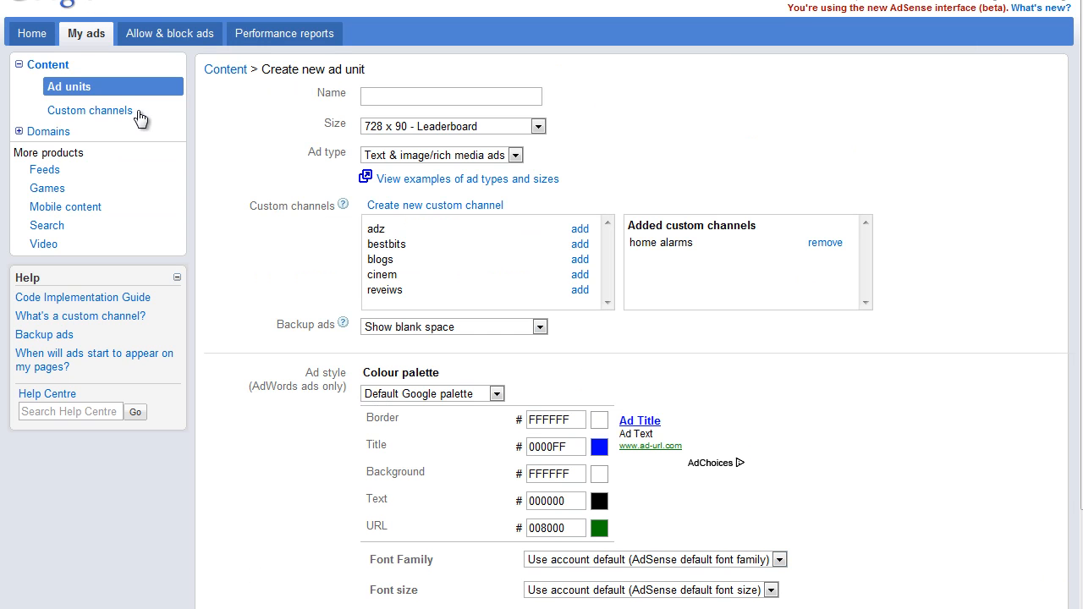
click(84, 92)
Switch to contextual-ads.txt in Notepad and enlarge its window upward to review the ad codes under each size heading.
click(406, 607)
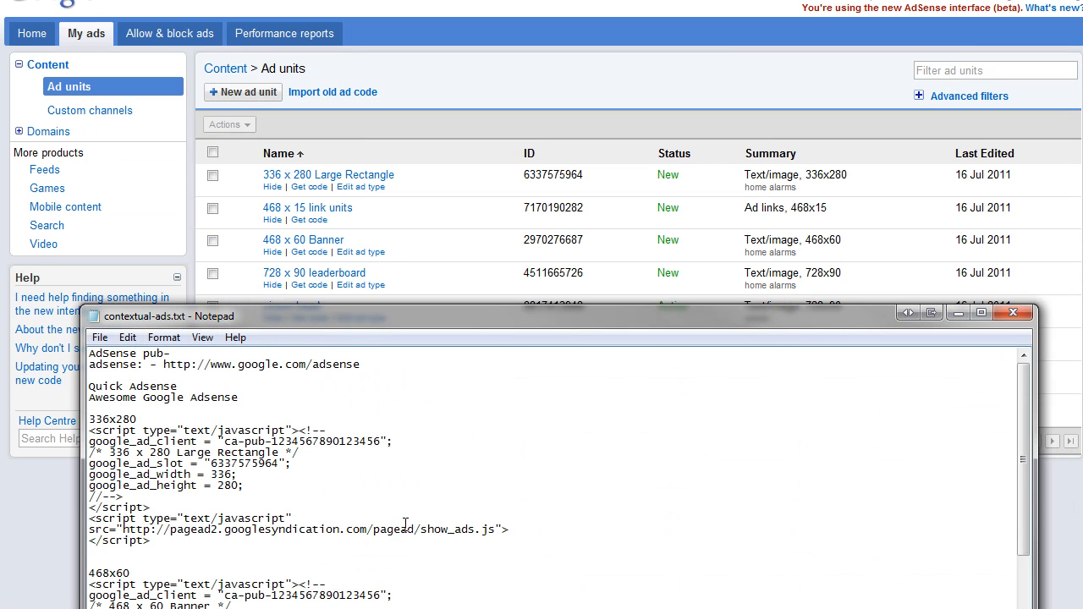
drag(574, 308, 585, 0)
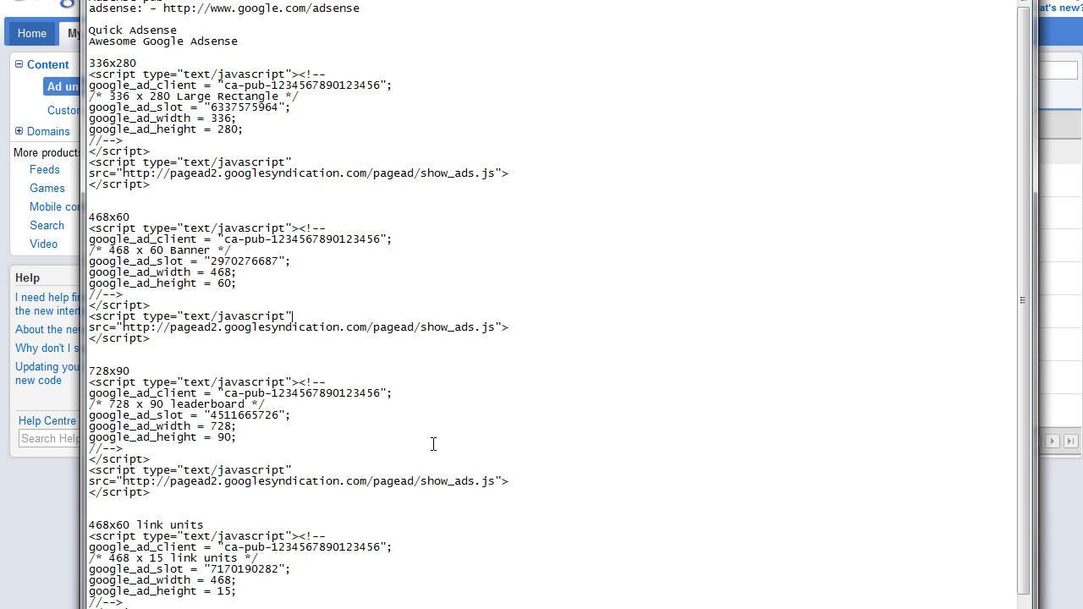
drag(315, 0, 314, 12)
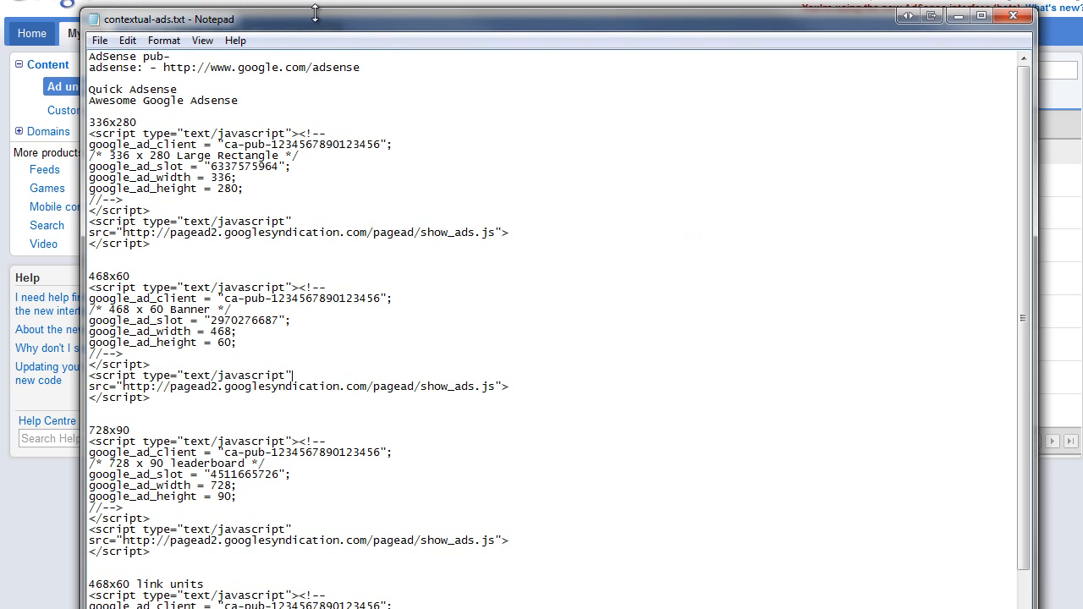